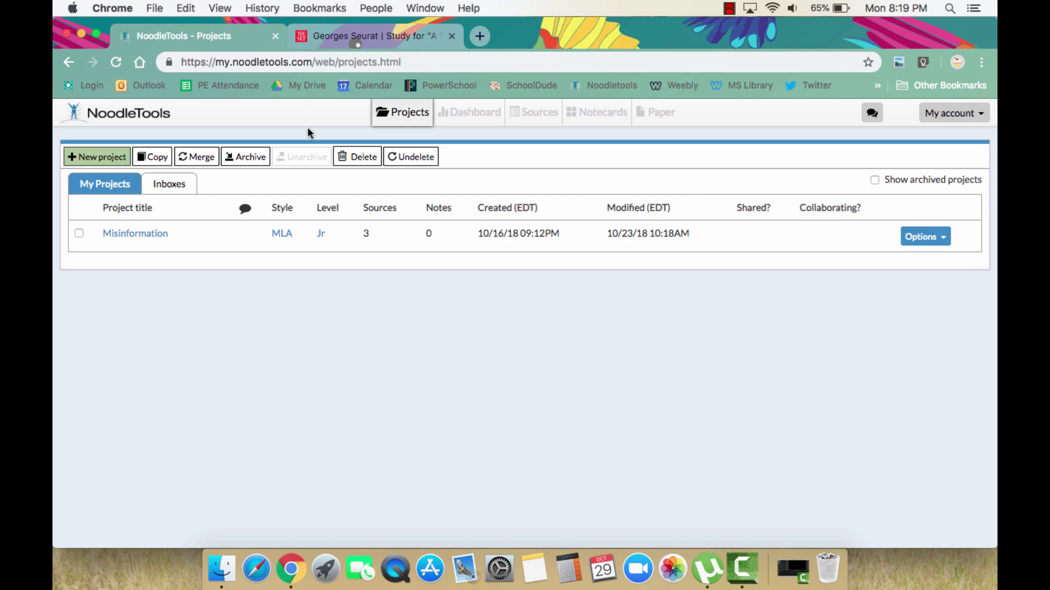
- Create a new project titled 'ELA 8 Bio Poem' using MLA style at the Junior level
{"action": "left_click", "coordinate": [107, 159]}
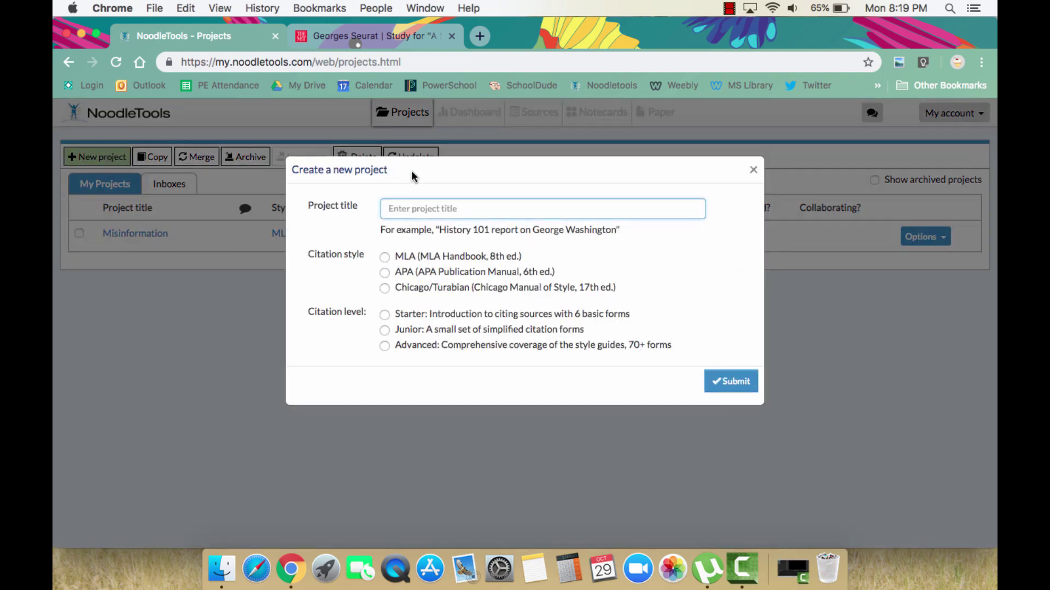
{"action": "type", "text": "ELA 8 Bio Poem"}
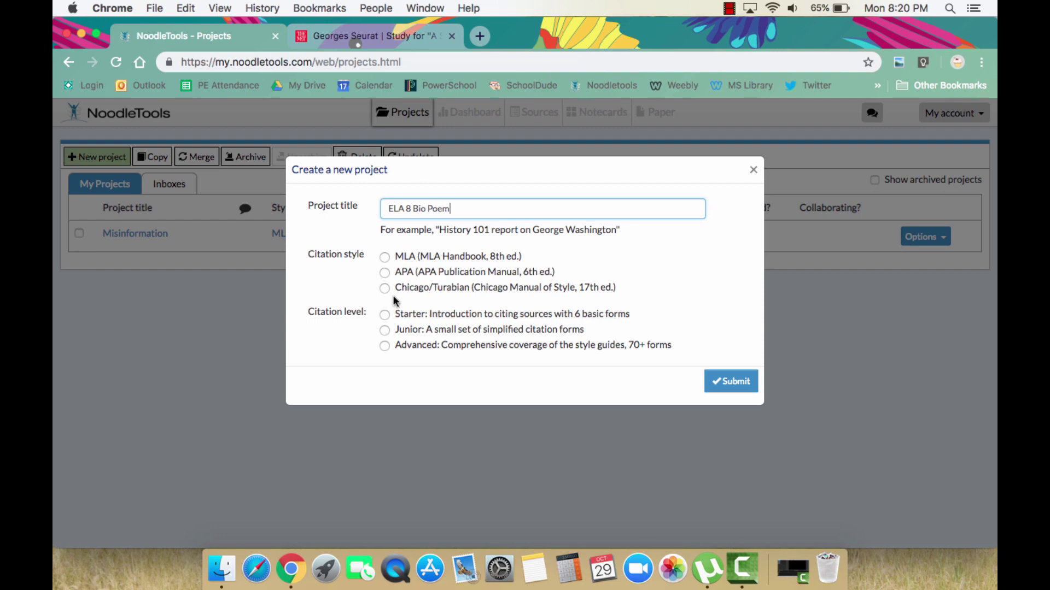
{"action": "left_click", "coordinate": [385, 258]}
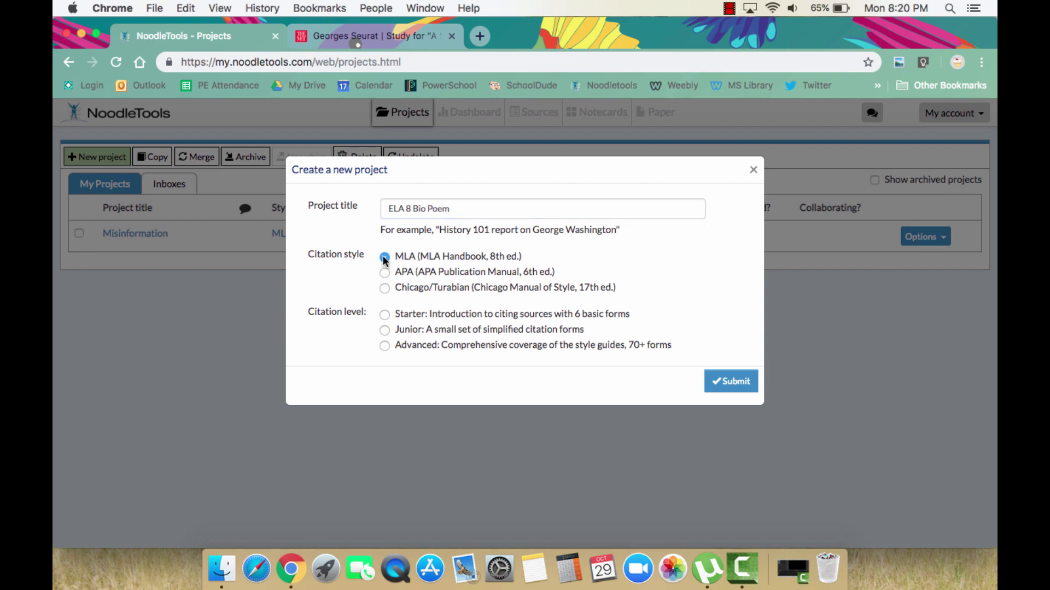
{"action": "left_click", "coordinate": [385, 331]}
{"action": "left_click", "coordinate": [724, 382]}
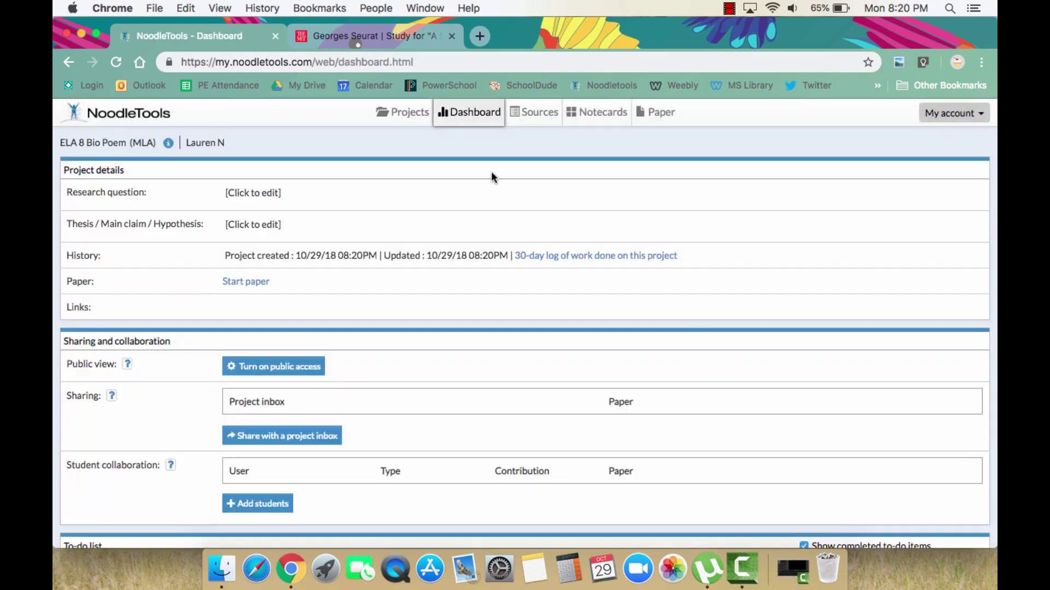
- From the project's Sources list, begin a new citation for a source found on a website
{"action": "left_click", "coordinate": [524, 115]}
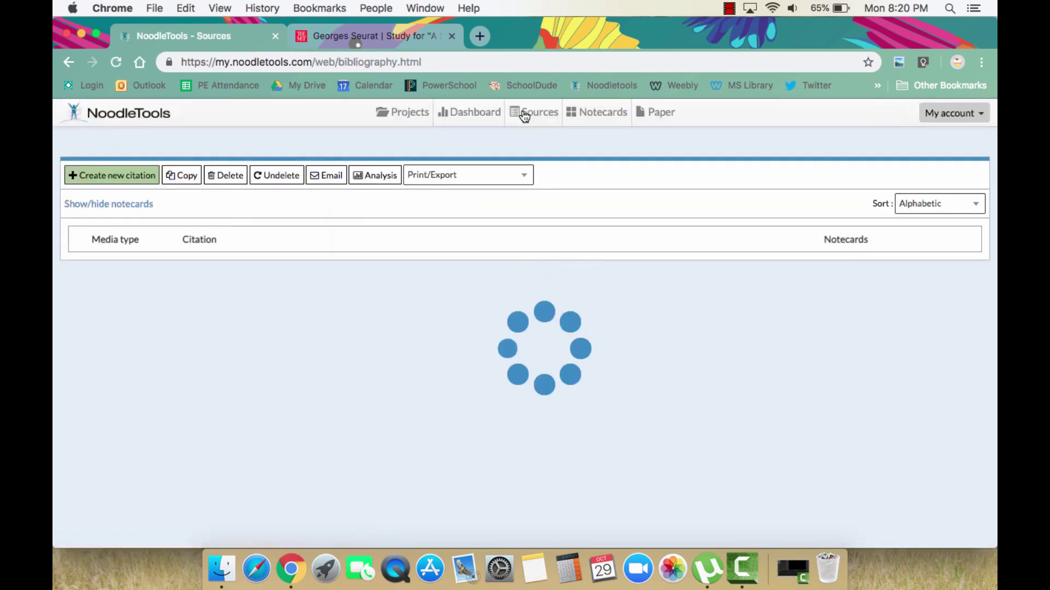
{"action": "left_click", "coordinate": [117, 176]}
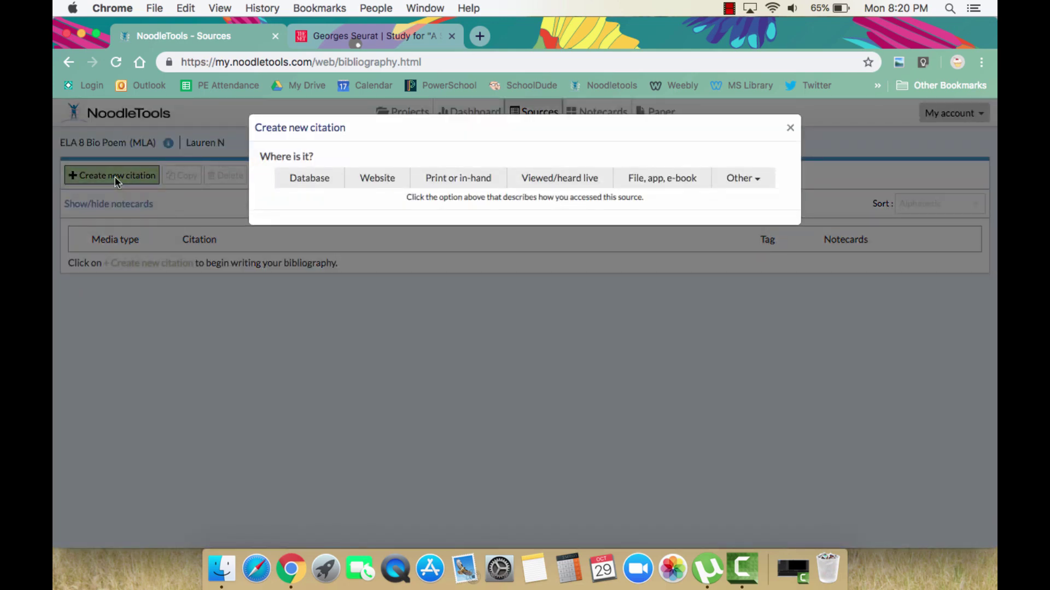
{"action": "left_click", "coordinate": [384, 184]}
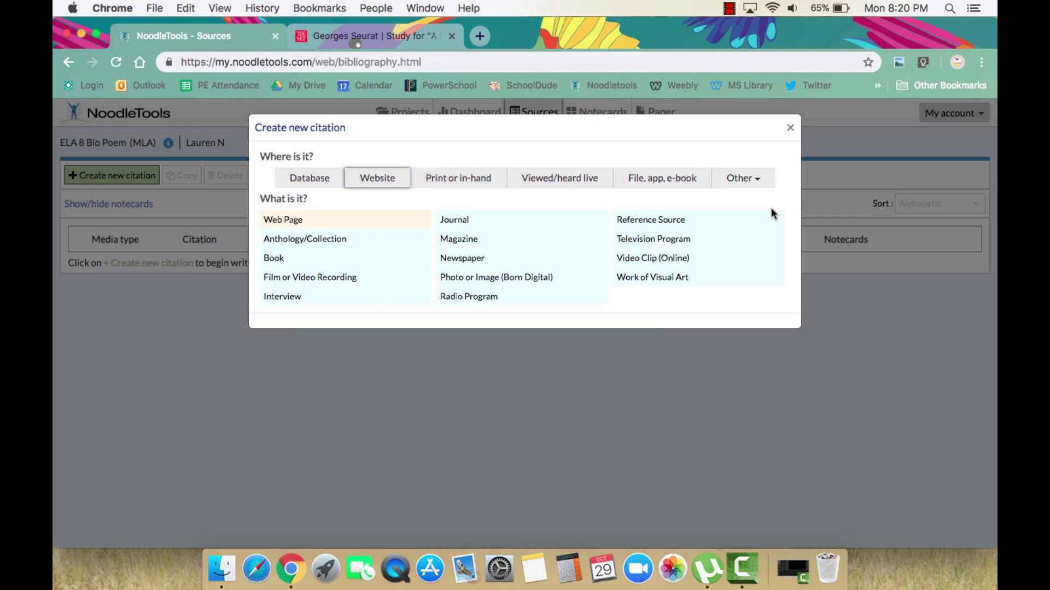
- Choose Work of Visual Art as the source type, review its fields, and bring up the Met's Seurat page
{"action": "left_click", "coordinate": [689, 279]}
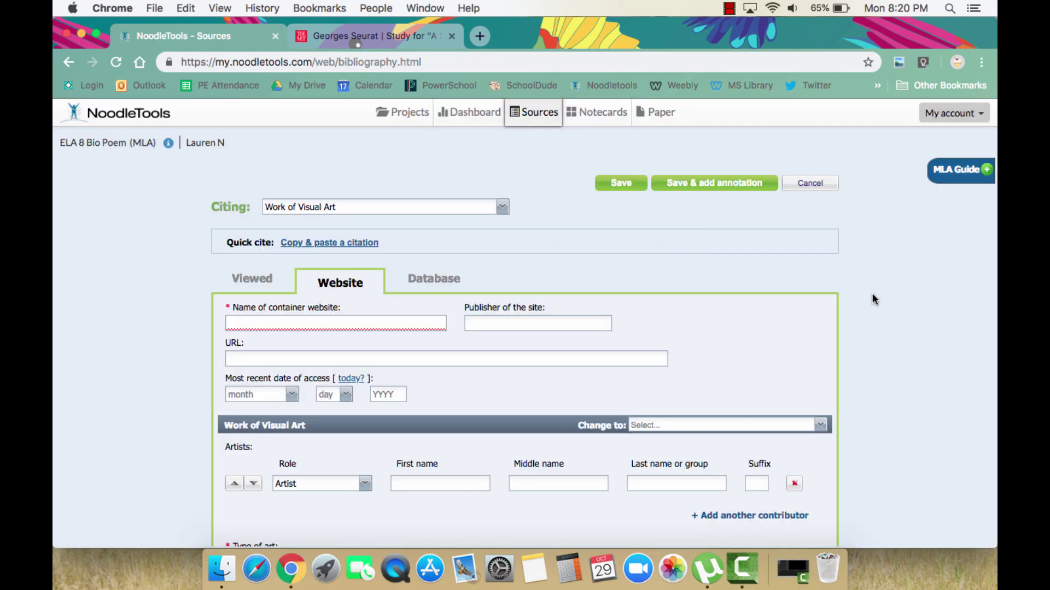
{"action": "scroll", "coordinate": [872, 294], "scroll_direction": "down", "scroll_amount": 4}
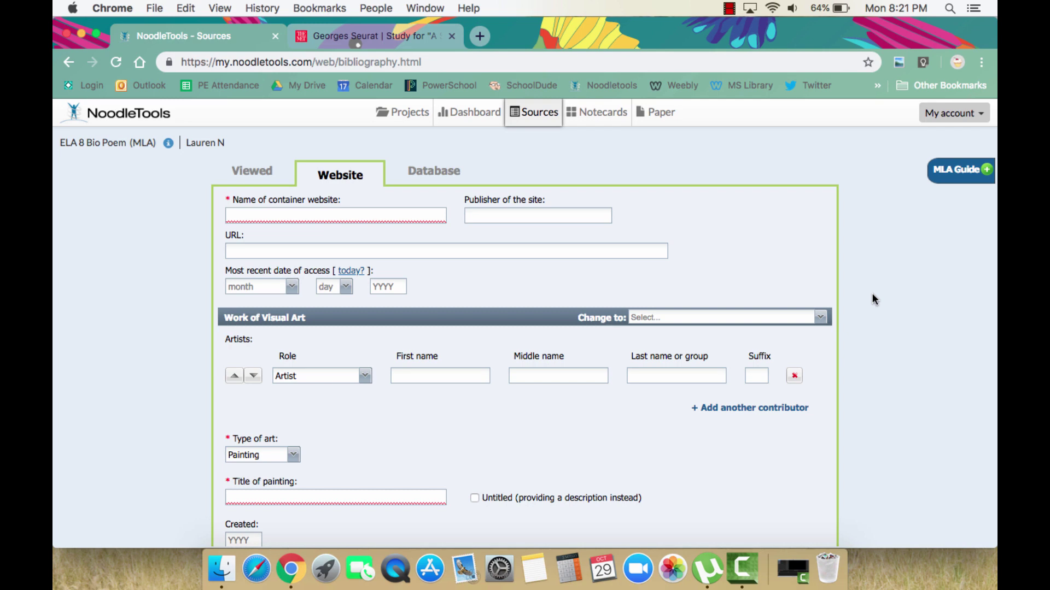
{"action": "left_click", "coordinate": [415, 36]}
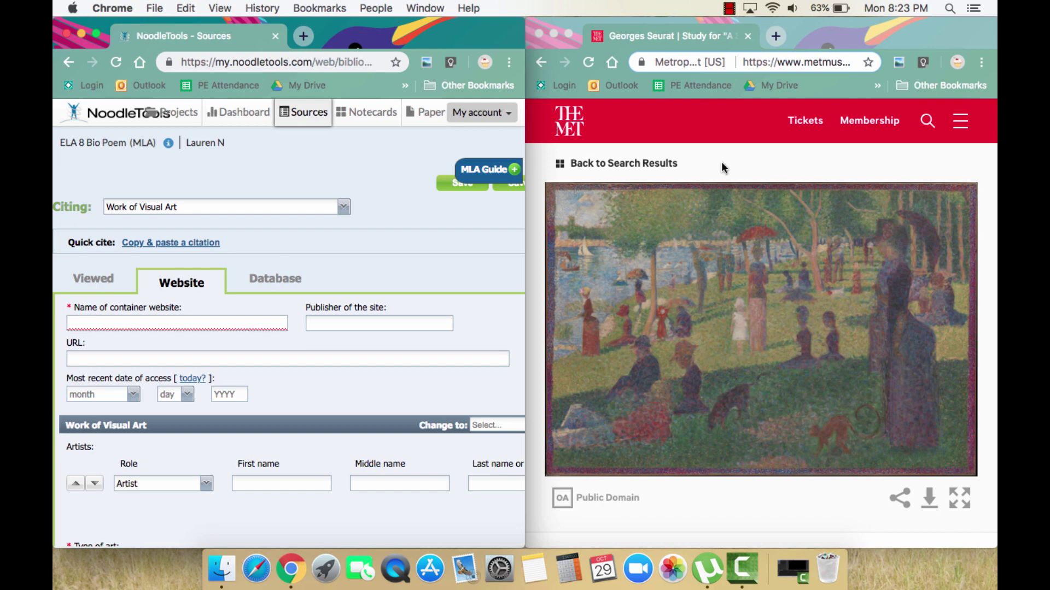
- Paste 'The Metropolitan Museum of Art' as the container website name, leaving Publisher blank after checking the Met footer
{"action": "left_click", "coordinate": [159, 324]}
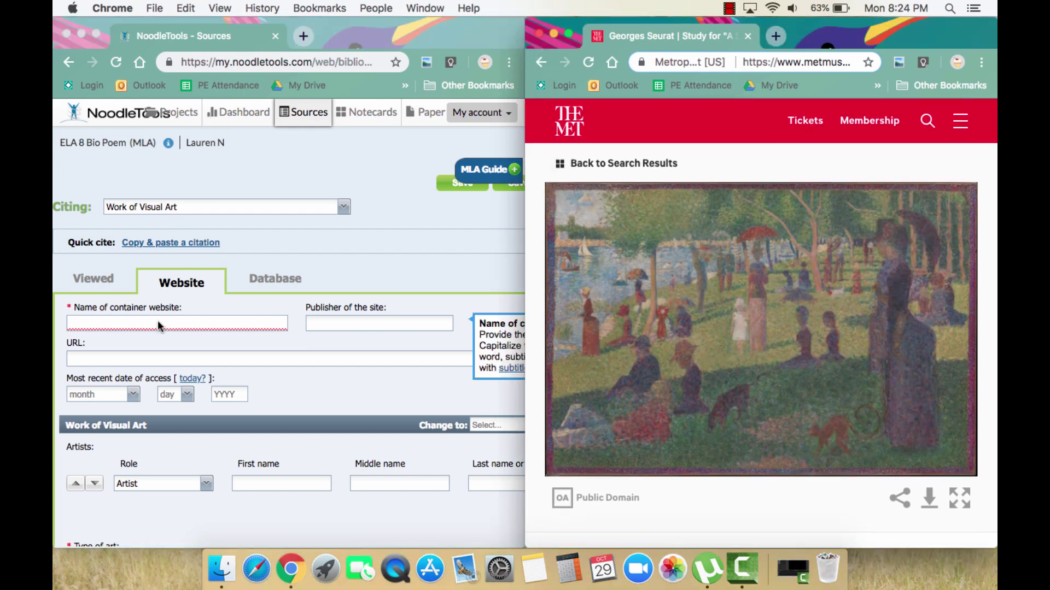
{"action": "type", "text": "The Metropolitan Museum of Art"}
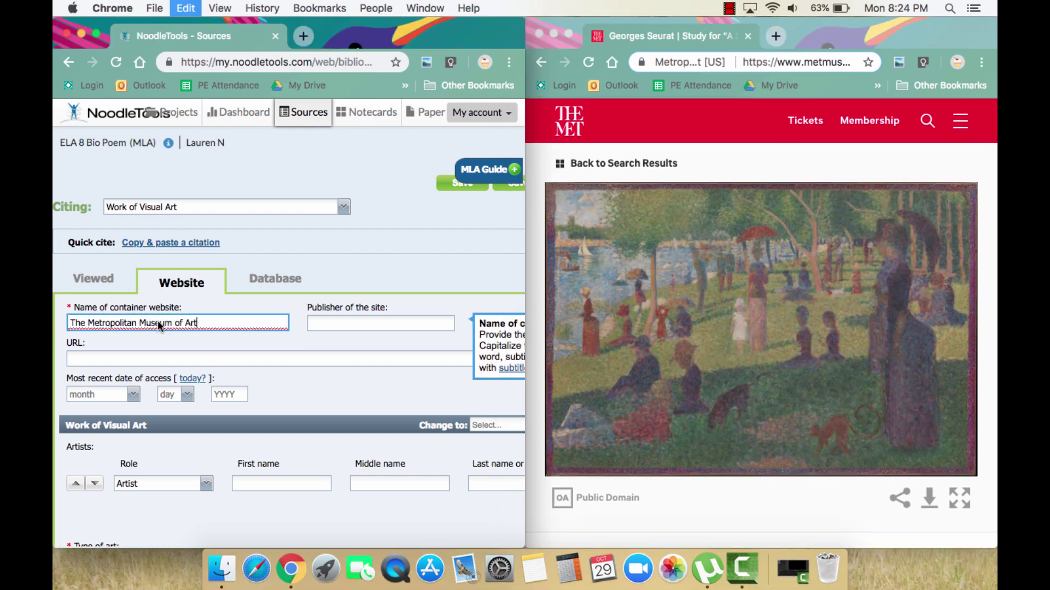
{"action": "left_click", "coordinate": [359, 389]}
{"action": "key", "text": "Tab"}
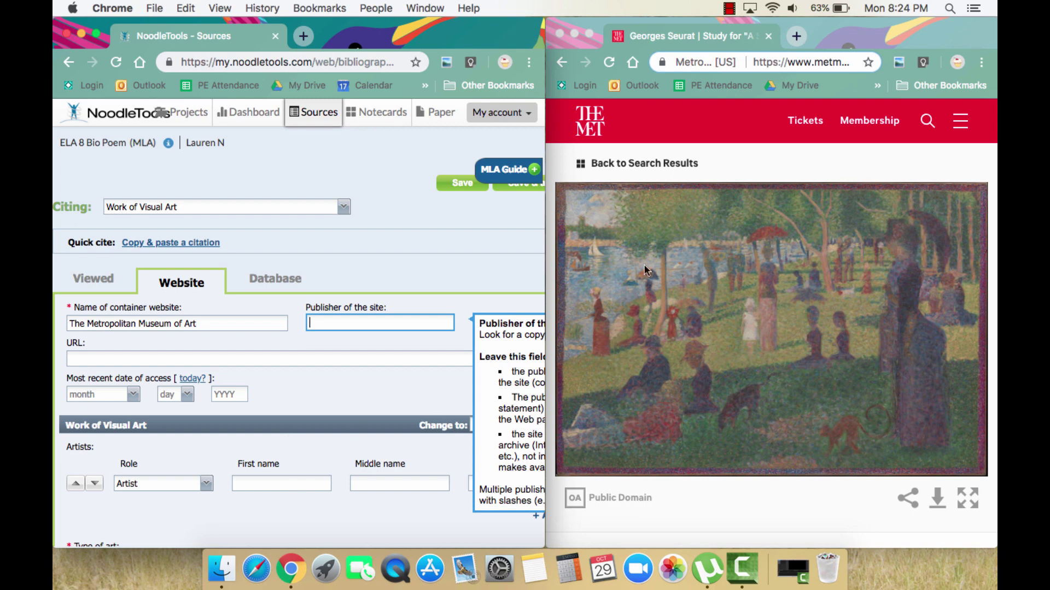
{"action": "left_click", "coordinate": [768, 189]}
{"action": "scroll", "coordinate": [769, 189], "scroll_direction": "down", "scroll_amount": 20}
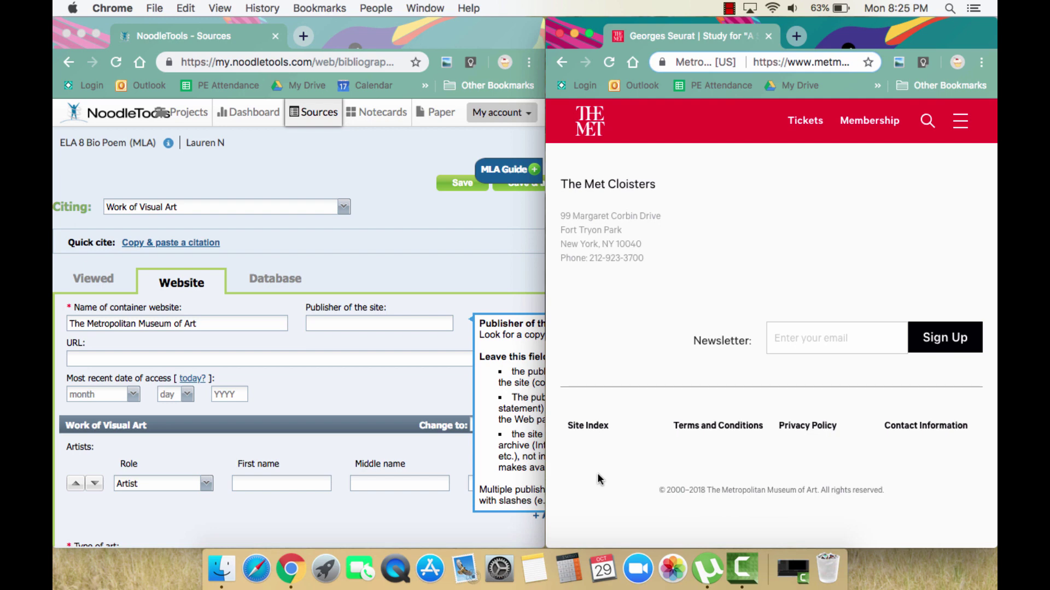
{"action": "left_click", "coordinate": [496, 339]}
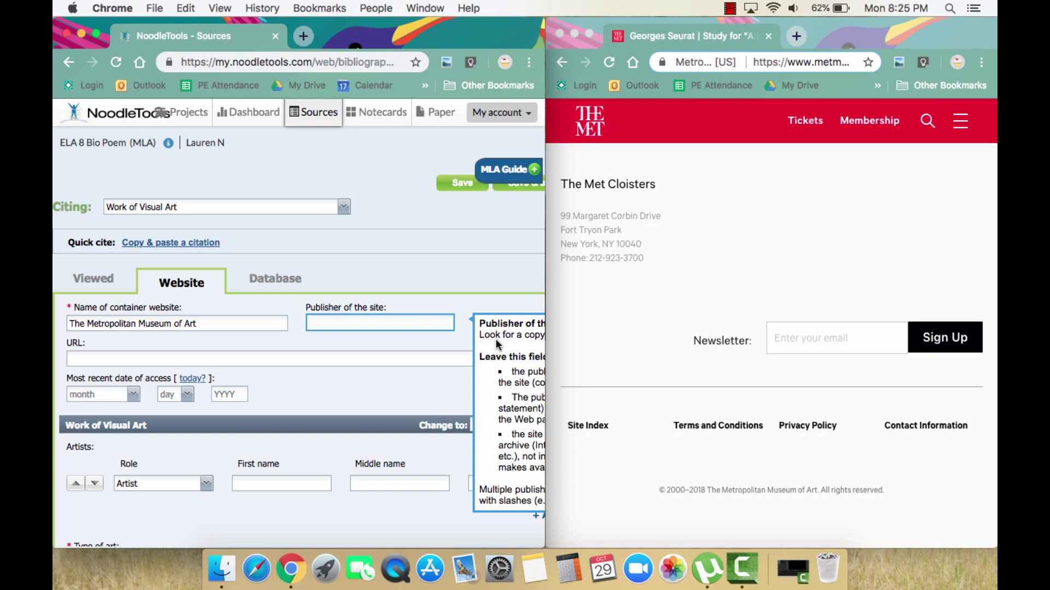
{"action": "left_click", "coordinate": [318, 357]}
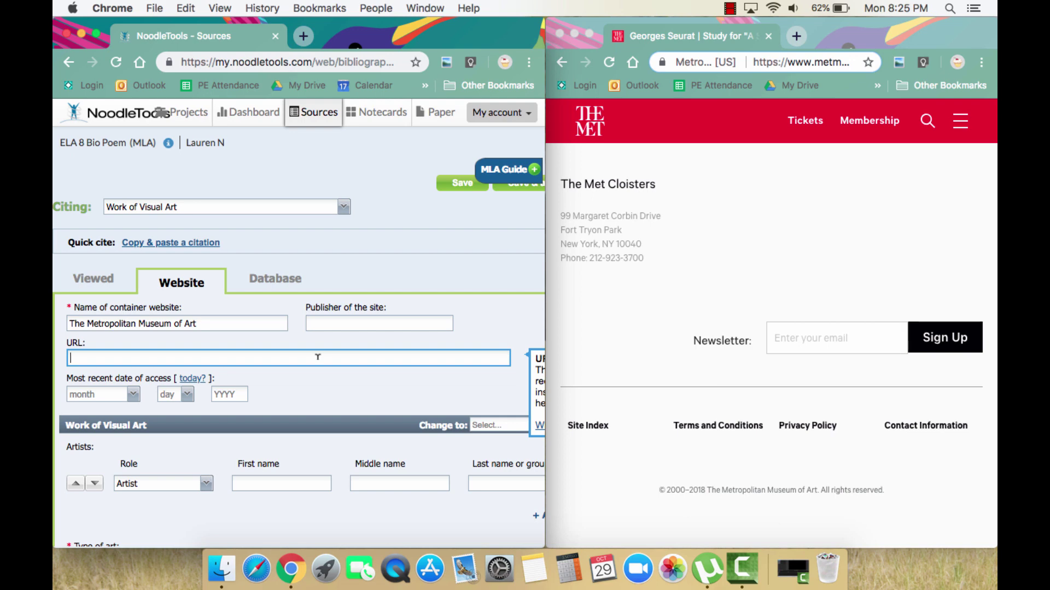
{"action": "left_click", "coordinate": [809, 63]}
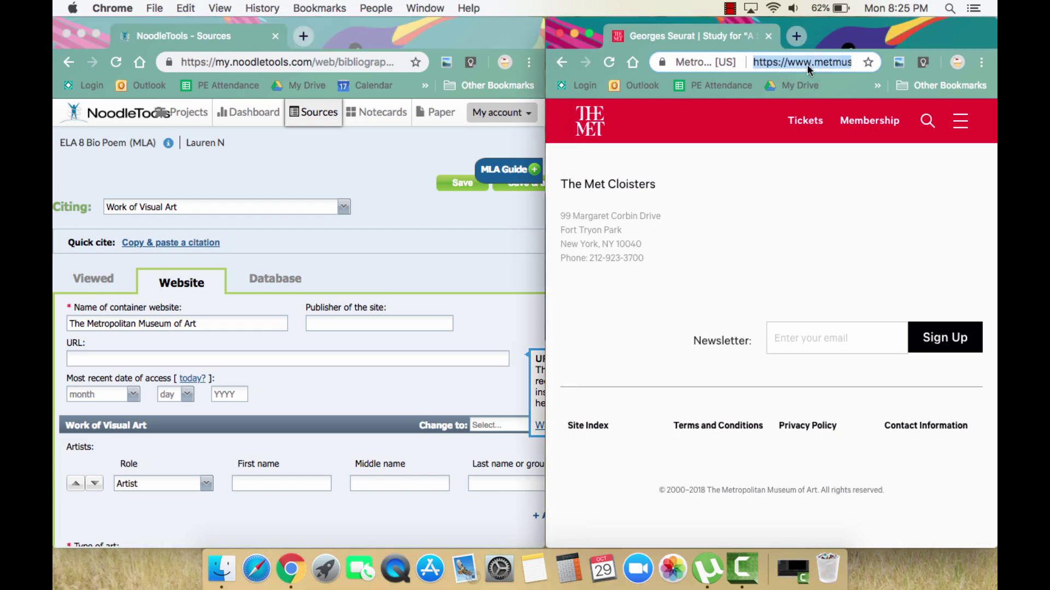
{"action": "left_click", "coordinate": [167, 354]}
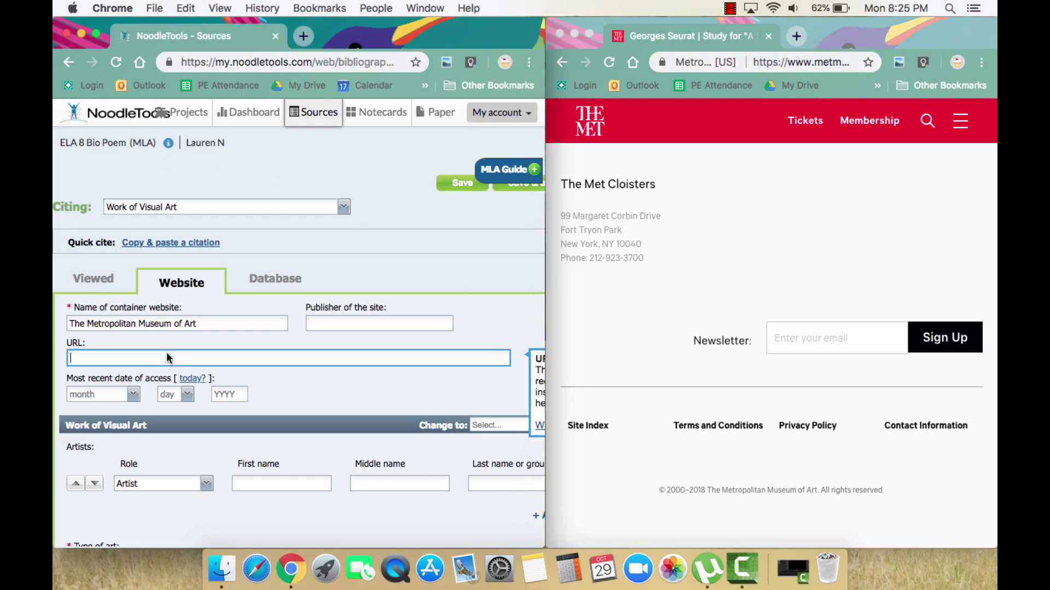
{"action": "key", "text": "super+v"}
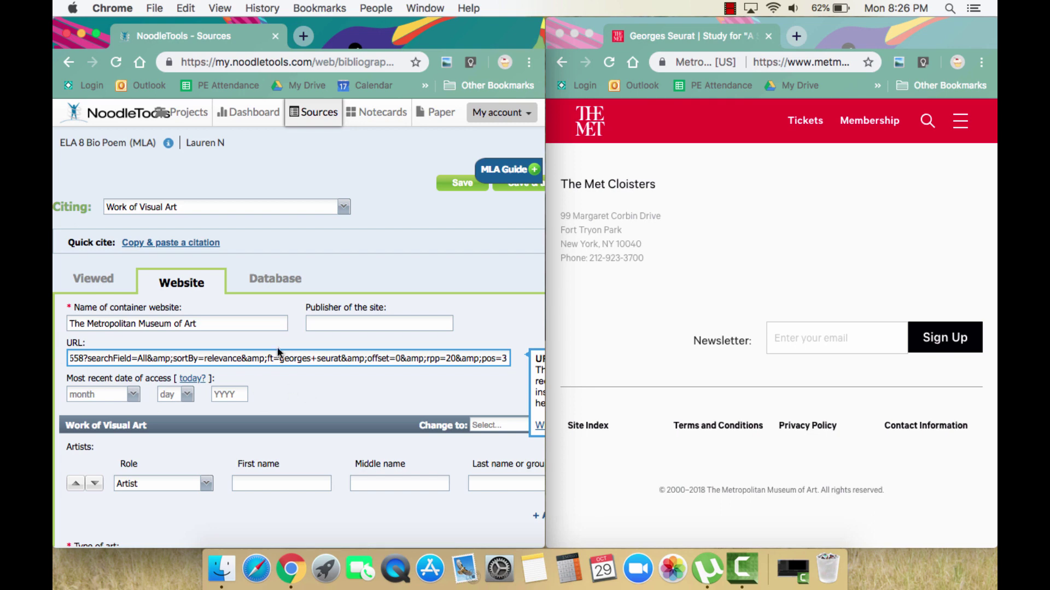
{"action": "left_click", "coordinate": [252, 374]}
{"action": "left_click_drag", "start_coordinate": [241, 358], "coordinate": [491, 390]}
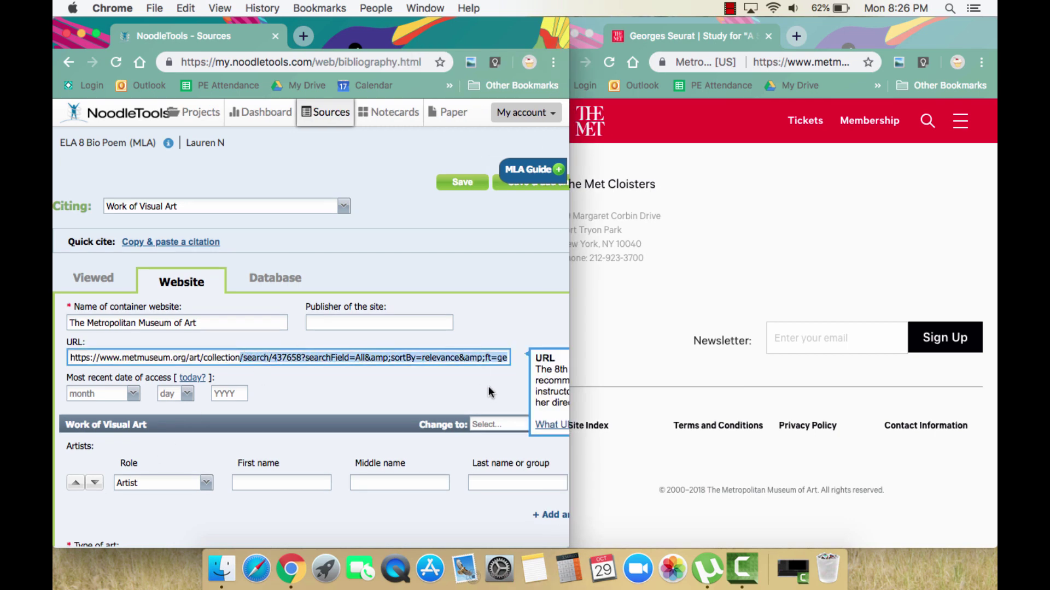
{"action": "key", "text": "BackSpace"}
{"action": "left_click", "coordinate": [481, 395]}
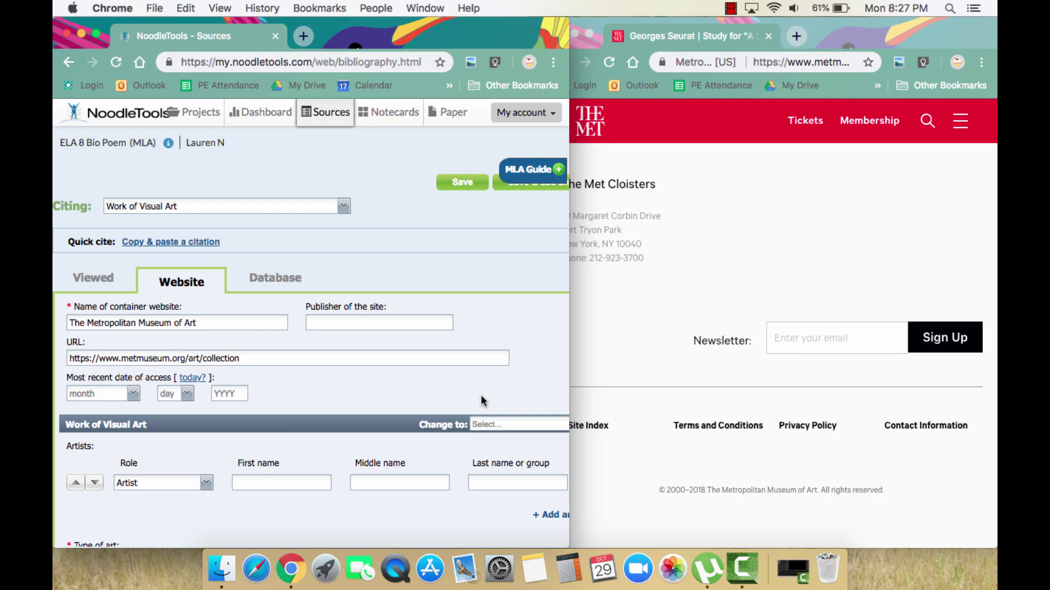
{"action": "left_click", "coordinate": [184, 379]}
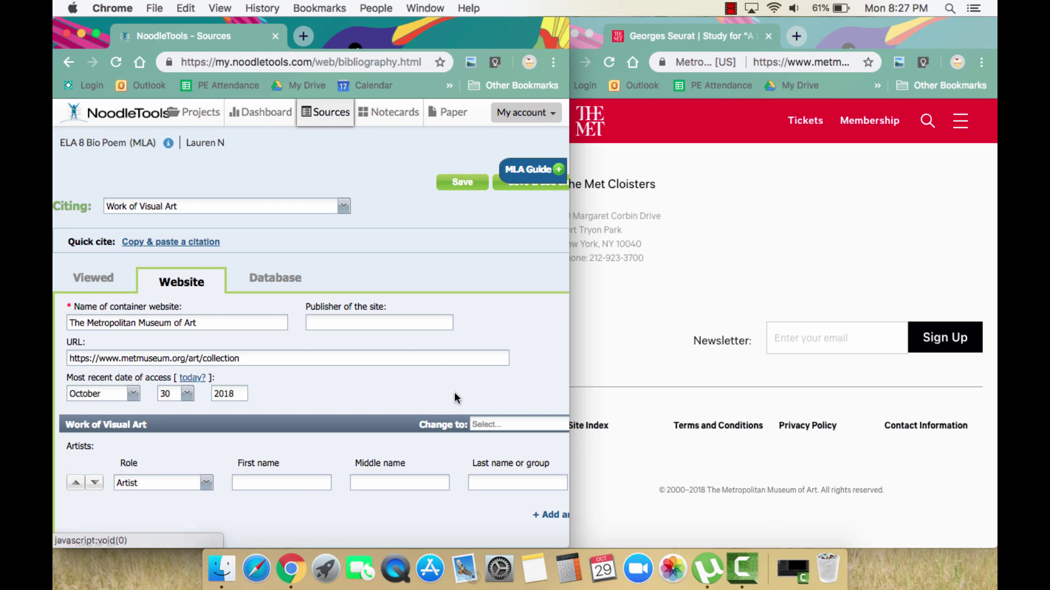
{"action": "scroll", "coordinate": [445, 401], "scroll_direction": "down", "scroll_amount": 5}
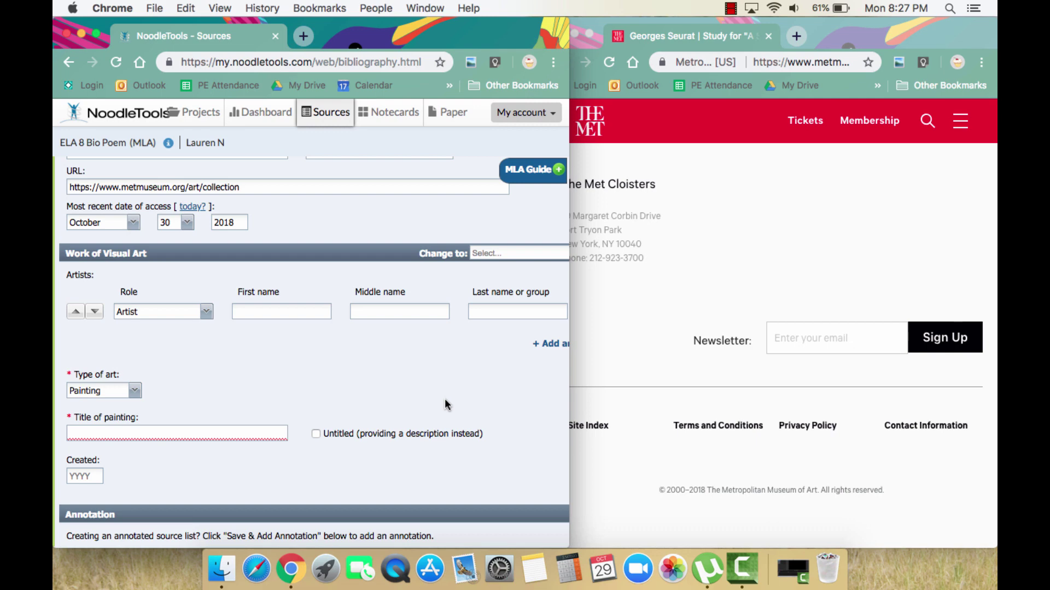
- Enter the artist with first name 'Georges' and last name 'Seurat'
{"action": "left_click", "coordinate": [753, 173]}
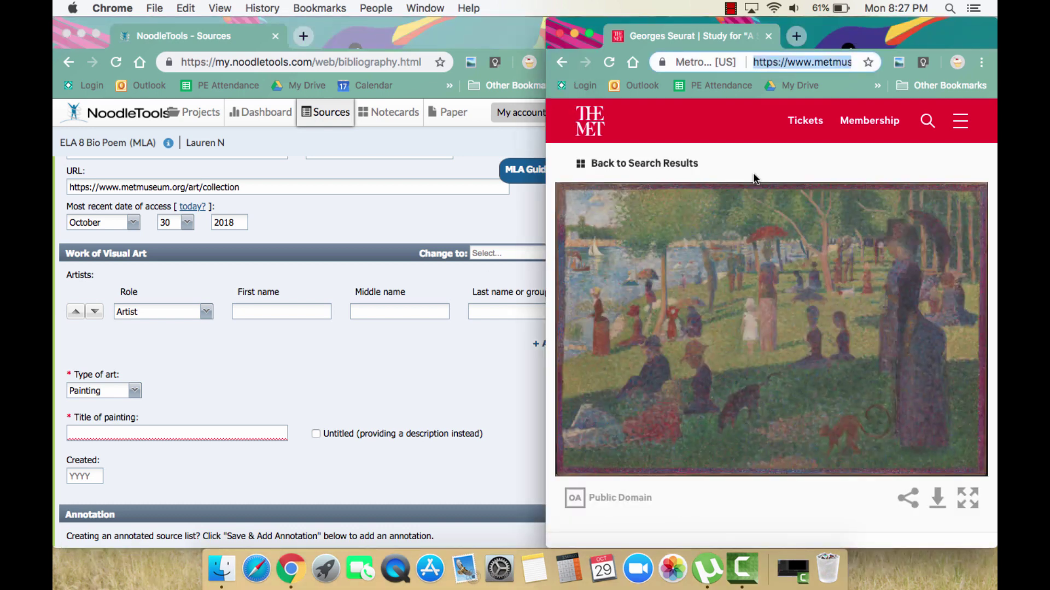
{"action": "scroll", "coordinate": [753, 174], "scroll_direction": "down", "scroll_amount": 5}
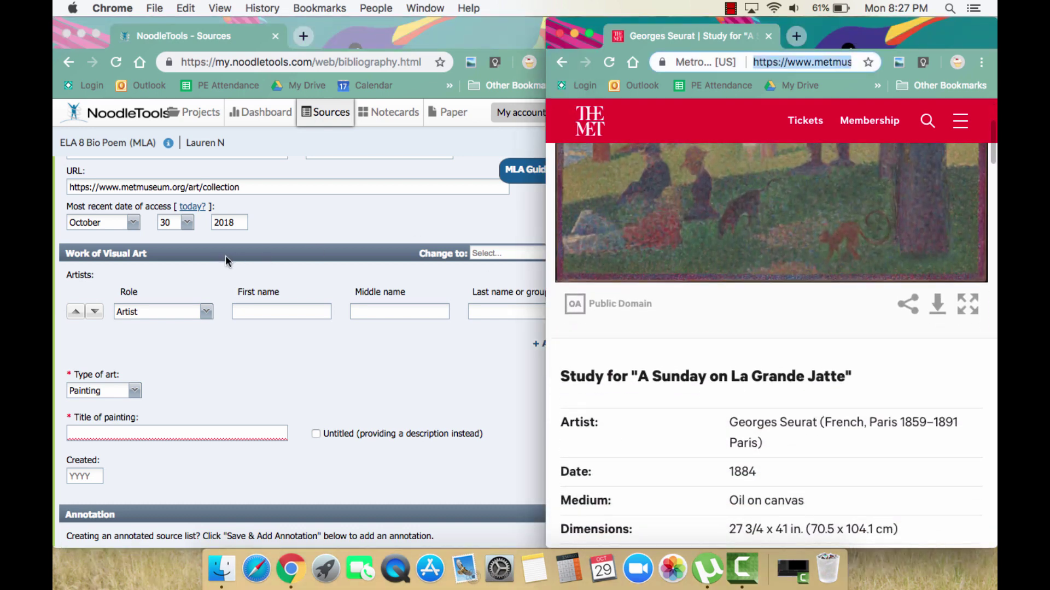
{"action": "left_click", "coordinate": [261, 310]}
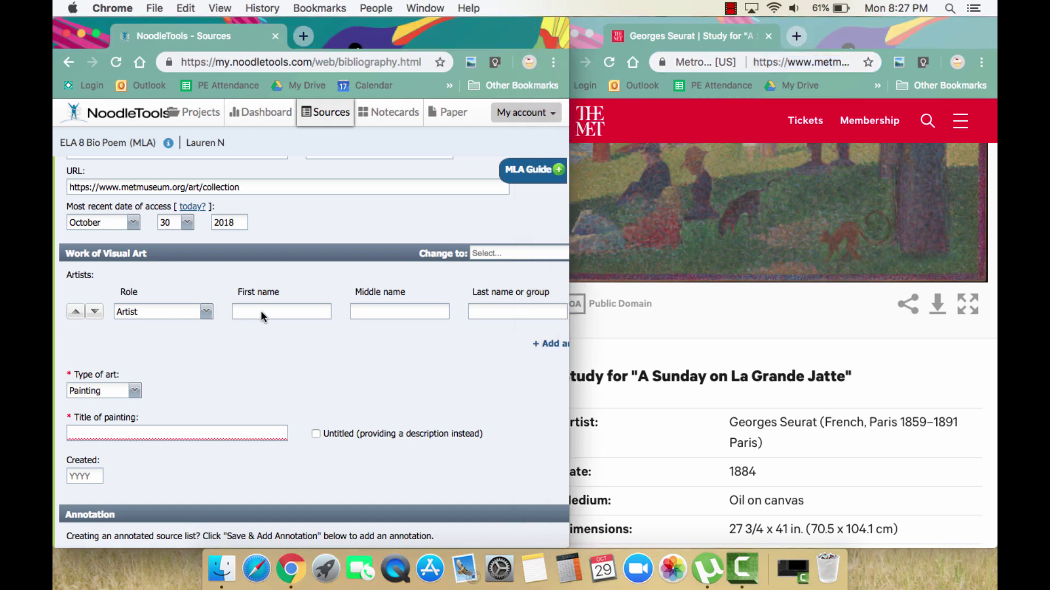
{"action": "left_click", "coordinate": [261, 311]}
{"action": "type", "text": "Georges"}
{"action": "key", "text": "Tab"}
{"action": "key", "text": "Tab"}
{"action": "type", "text": "Seurat"}
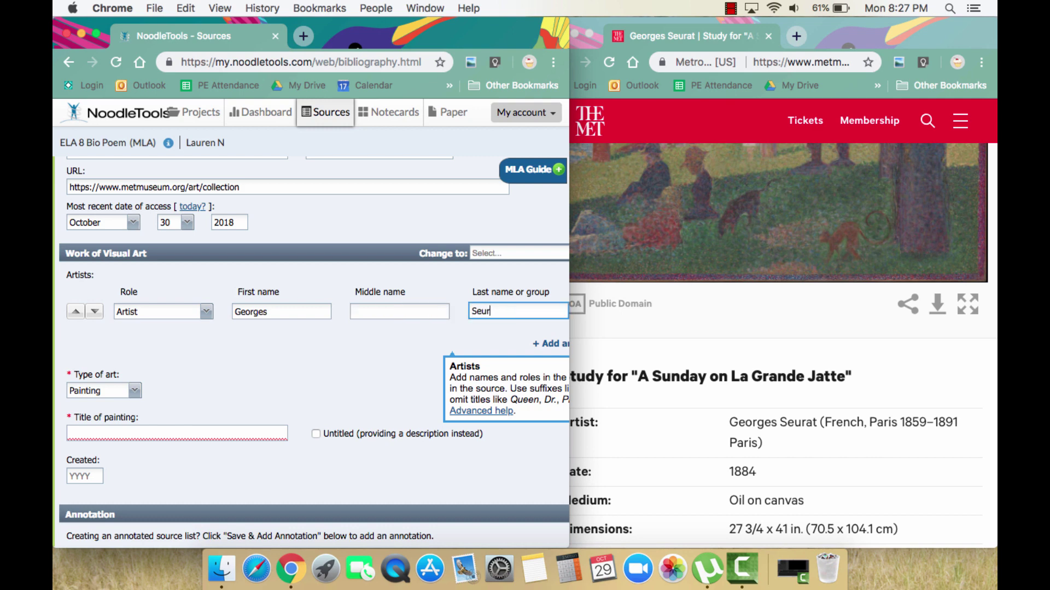
{"action": "left_click", "coordinate": [209, 385]}
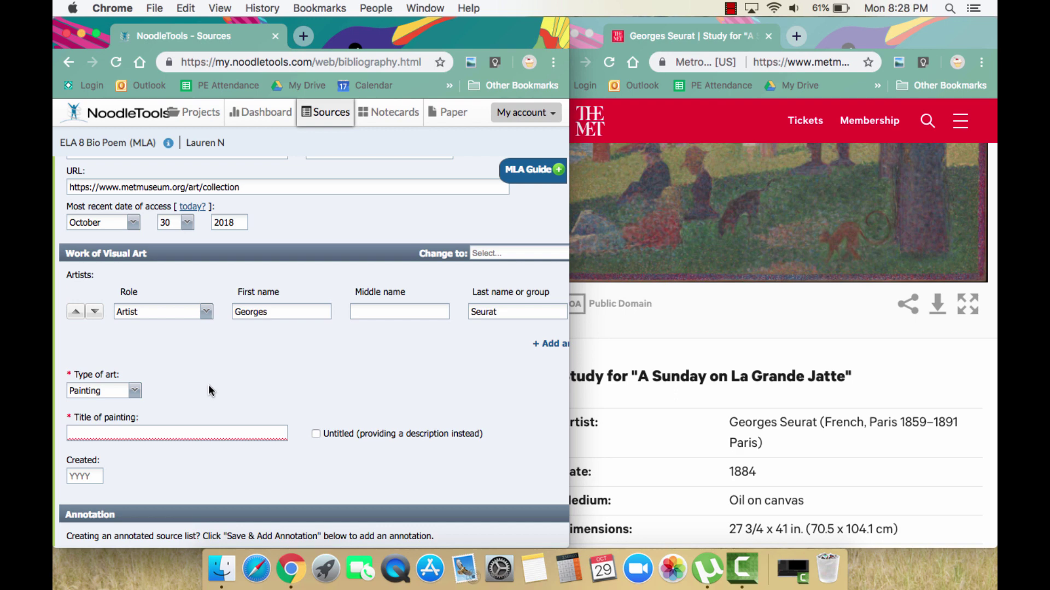
{"action": "left_click", "coordinate": [131, 430]}
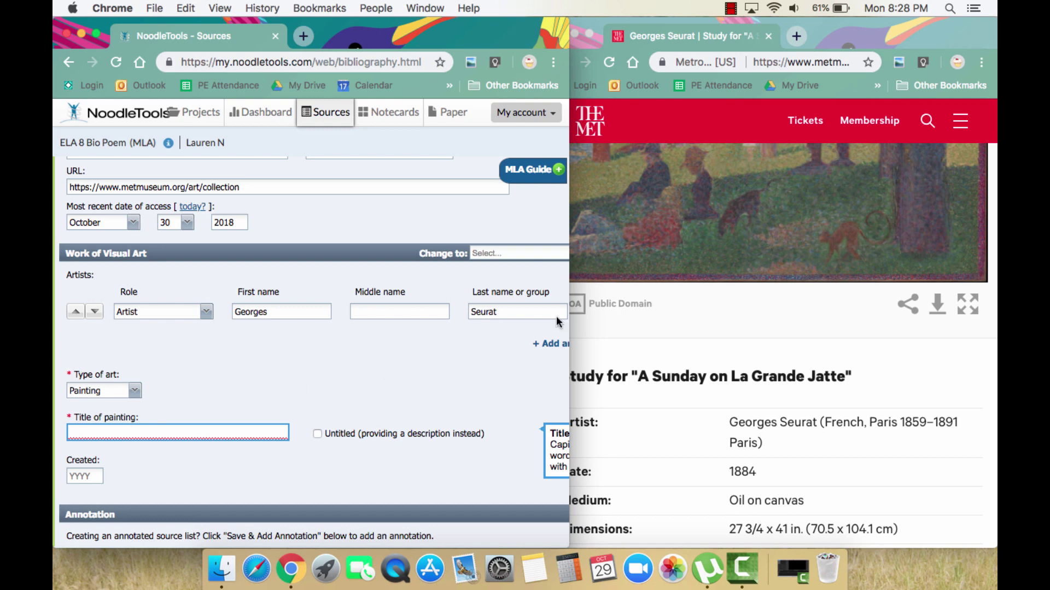
- Copy the title Study for "A Sunday on La Grande Jatte" from the Met page into the painting title, then enter the creation year
{"action": "left_click", "coordinate": [622, 346]}
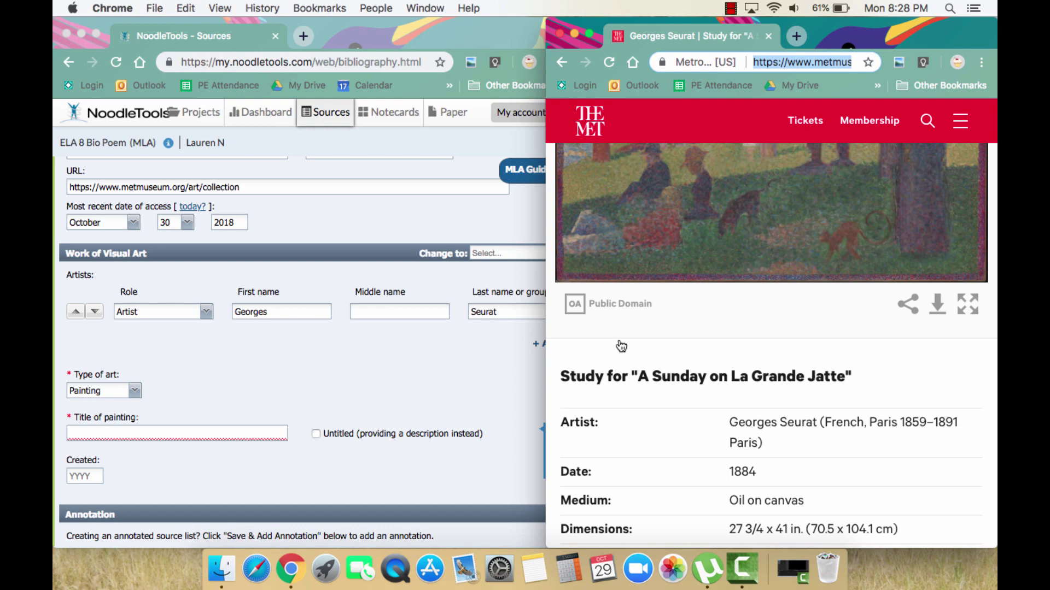
{"action": "left_click_drag", "start_coordinate": [559, 377], "coordinate": [827, 393]}
{"action": "key", "text": "super+c"}
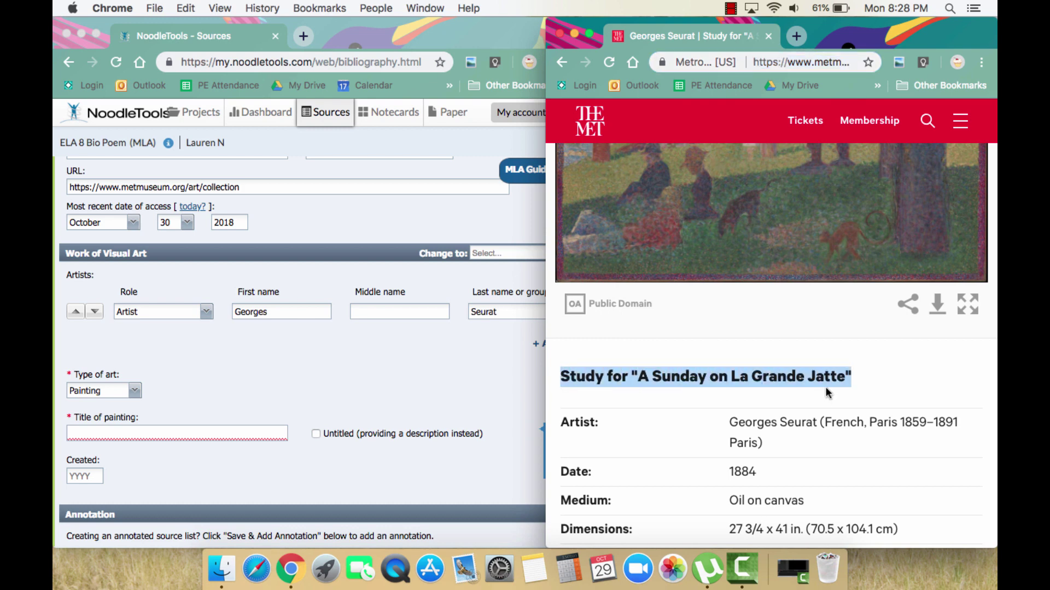
{"action": "left_click", "coordinate": [171, 430]}
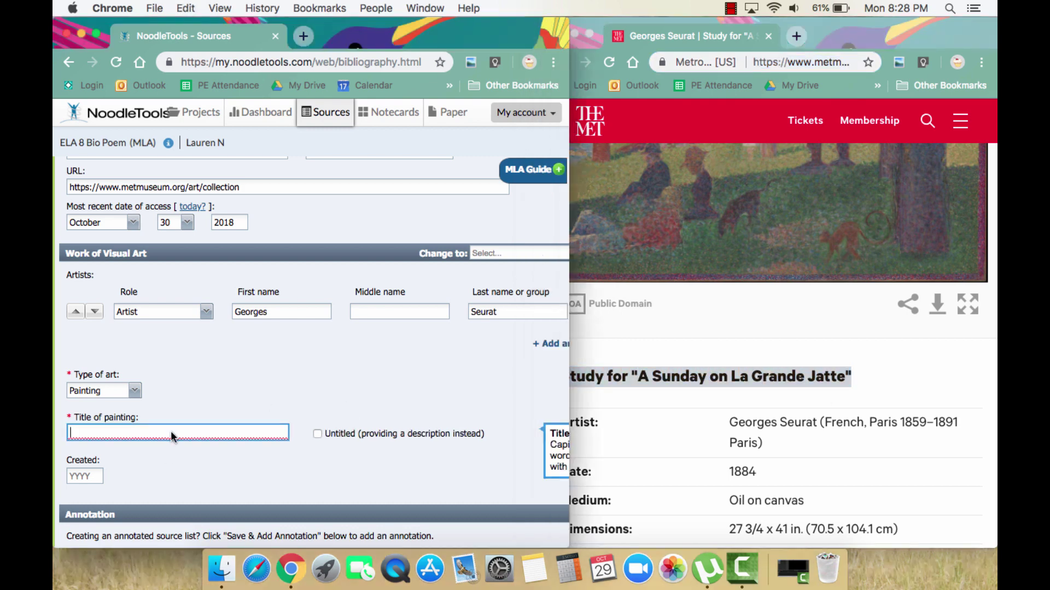
{"action": "key", "text": "super+v"}
{"action": "left_click", "coordinate": [90, 474]}
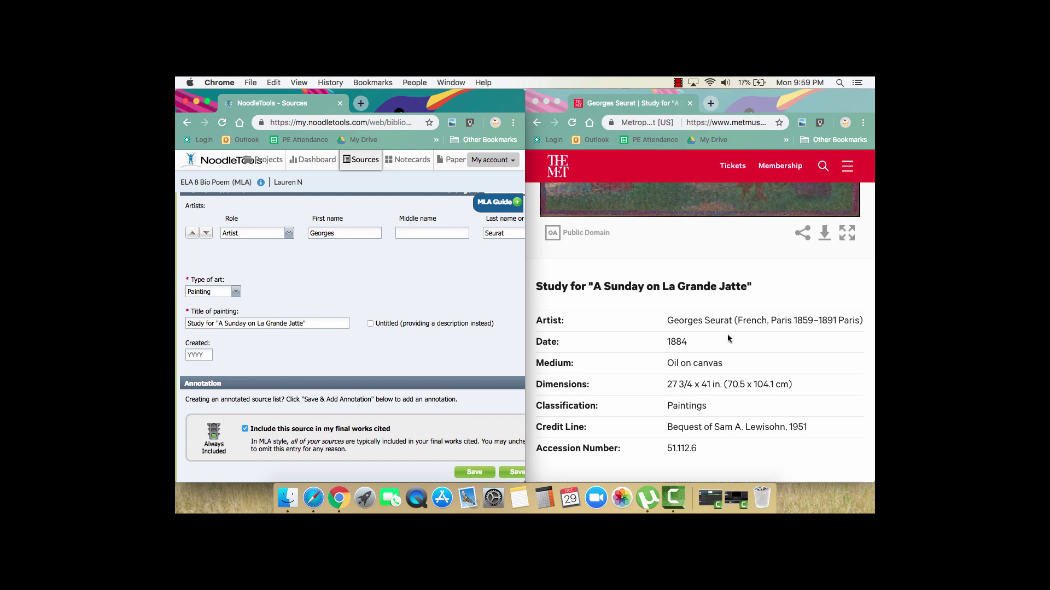
{"action": "left_click", "coordinate": [195, 353]}
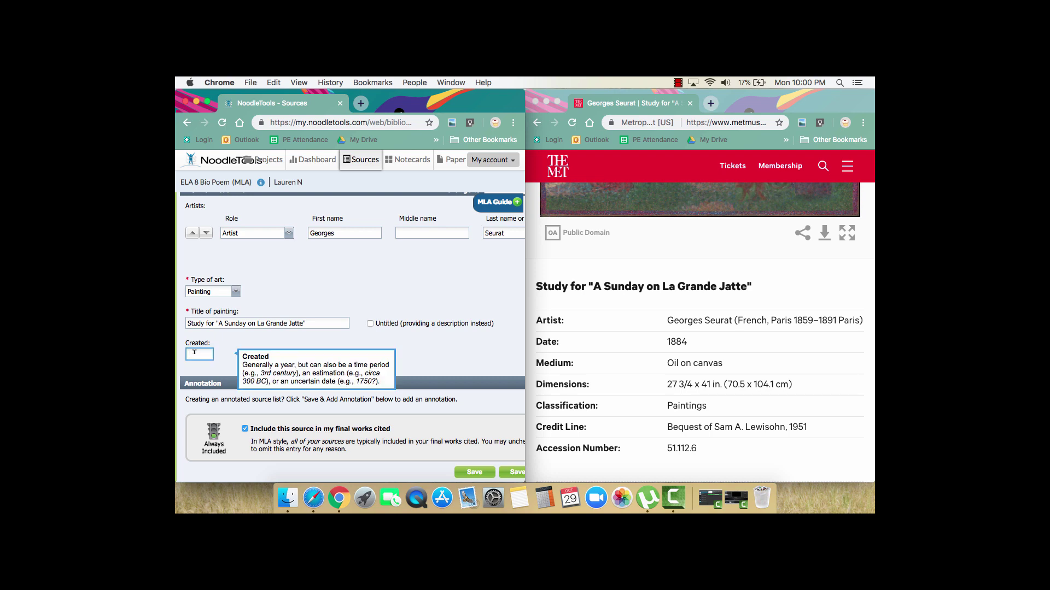
{"action": "type", "text": "1"}
{"action": "type", "text": "884"}
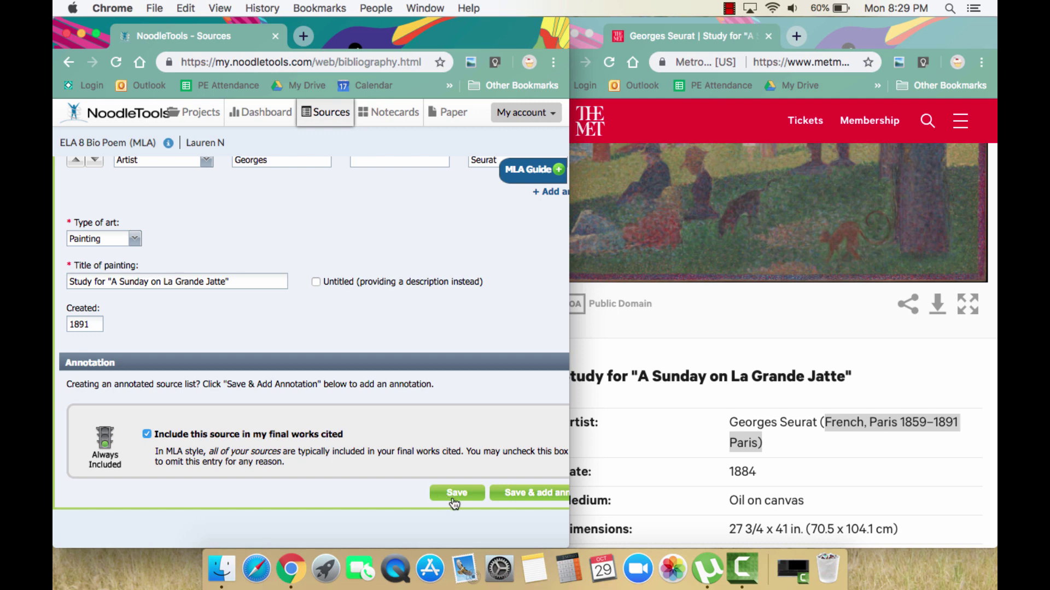
- Save the completed Seurat Work of Visual Art citation
{"action": "left_click", "coordinate": [453, 502]}
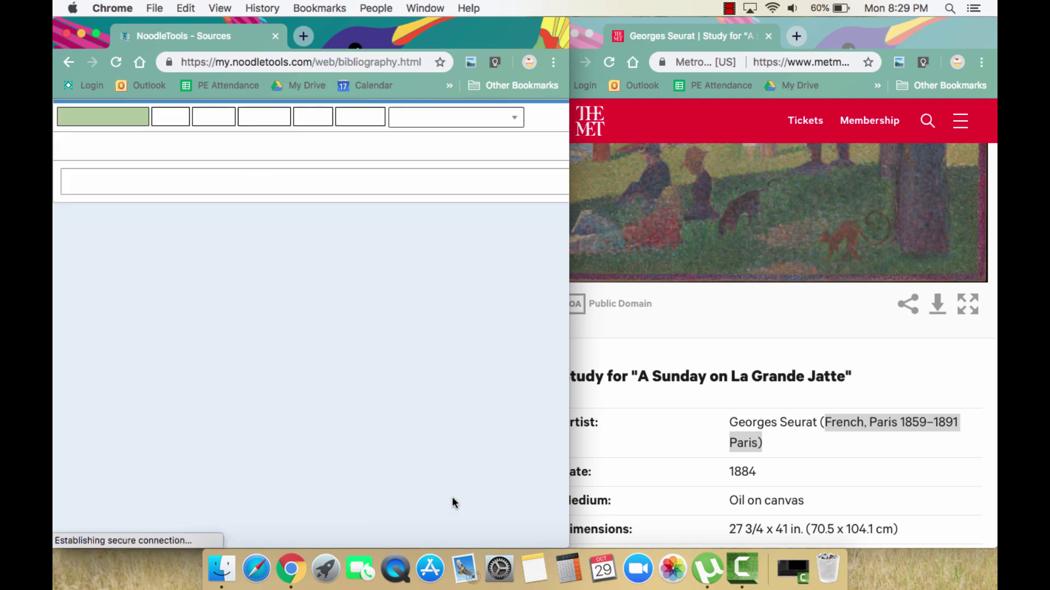